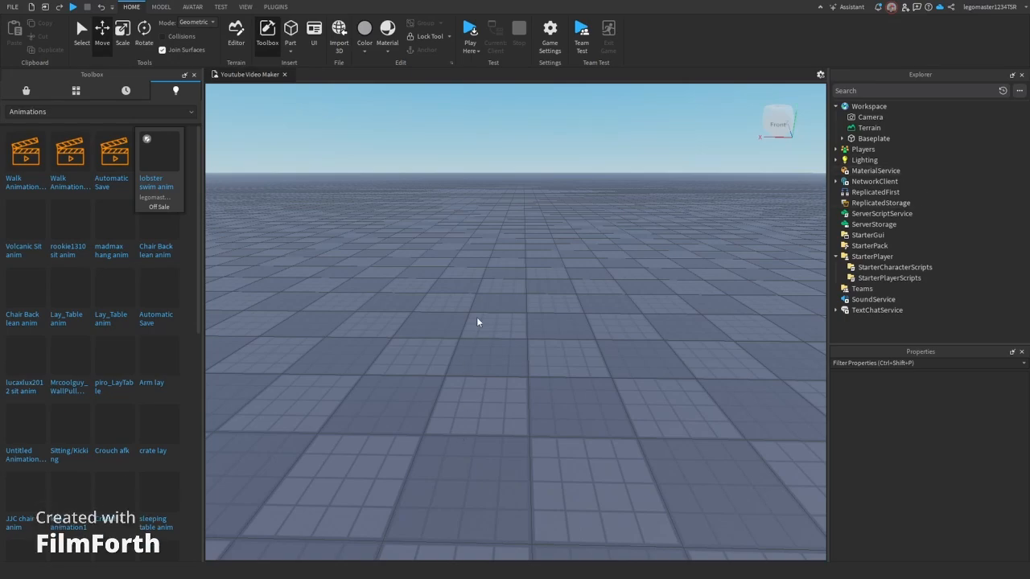
- Start a play test and bring up the context menu on the character's Animate script
click(476, 51)
click(472, 50)
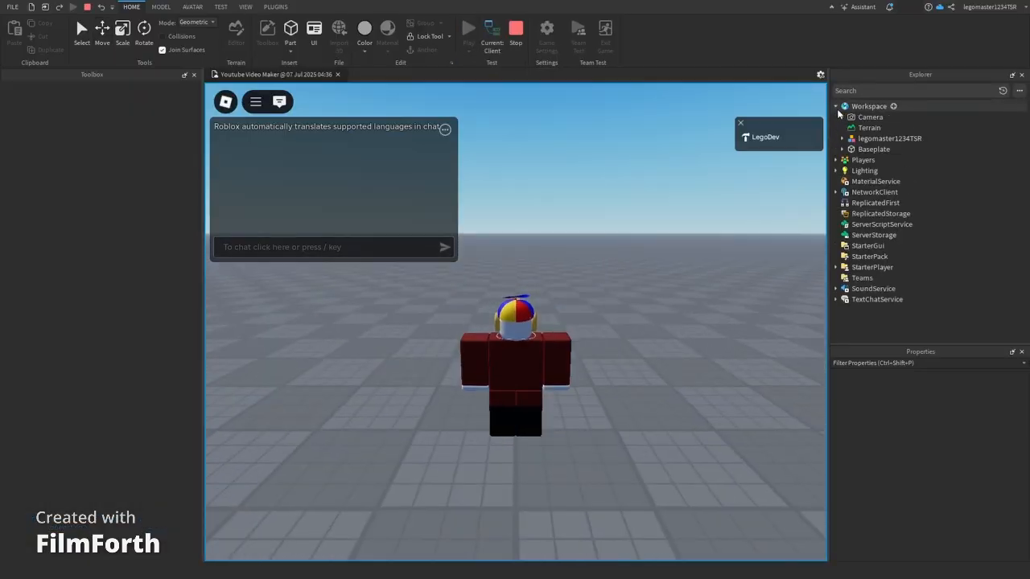
click(841, 139)
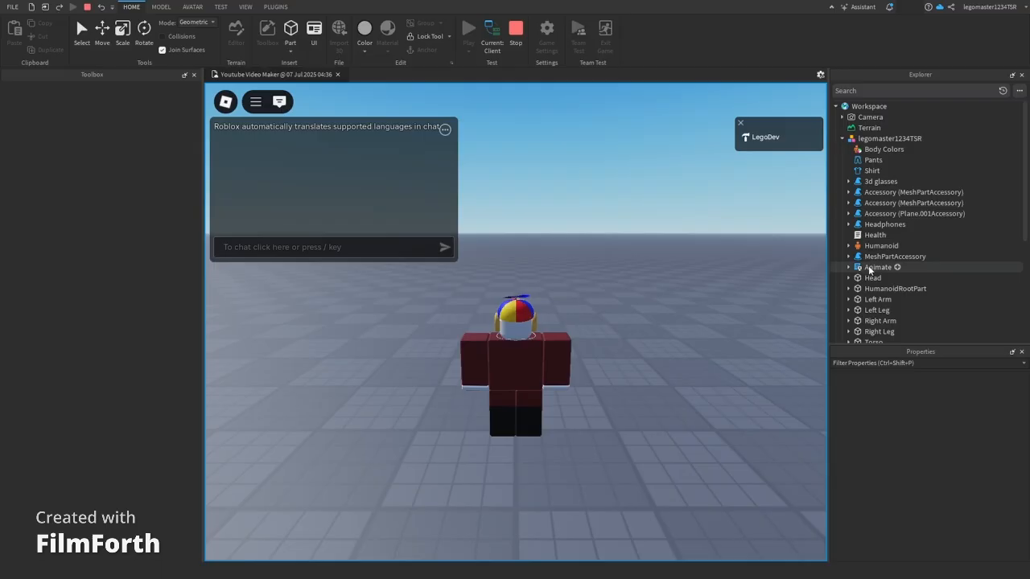
click(875, 267)
right_click(869, 268)
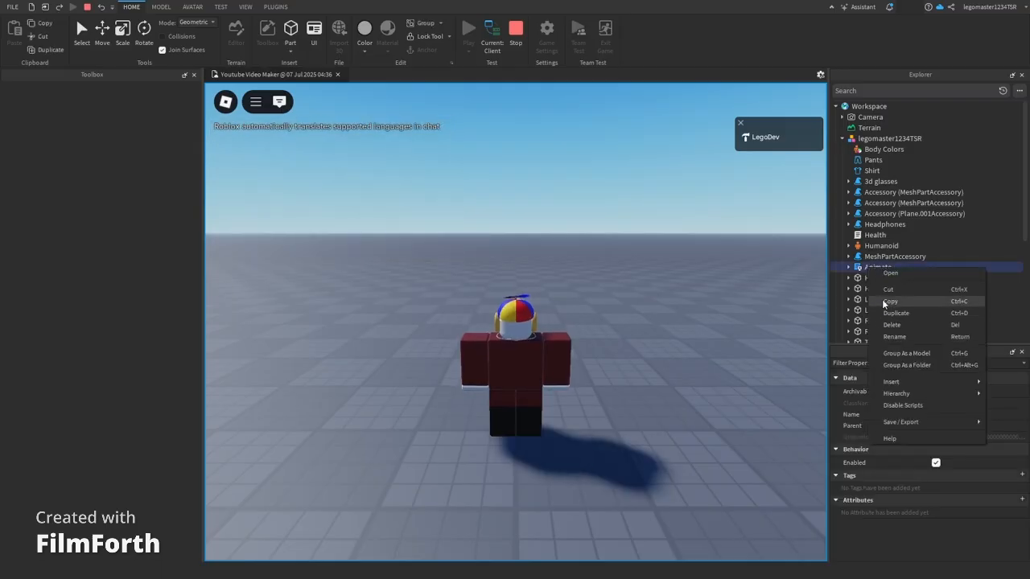
- Copy Animate, stop the test, and paste it into StarterCharacterScripts
click(883, 301)
click(509, 37)
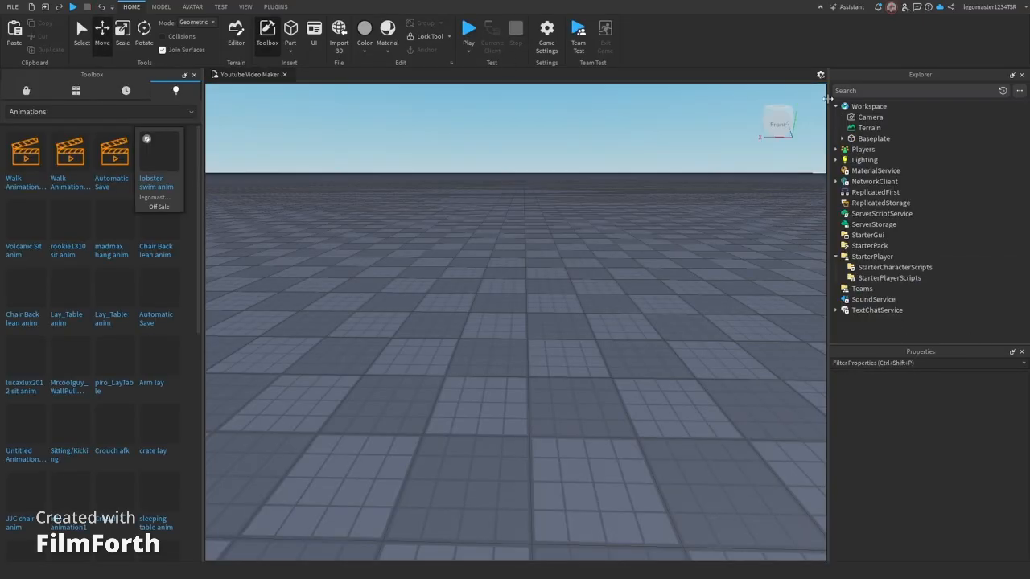
key(ctrl+v)
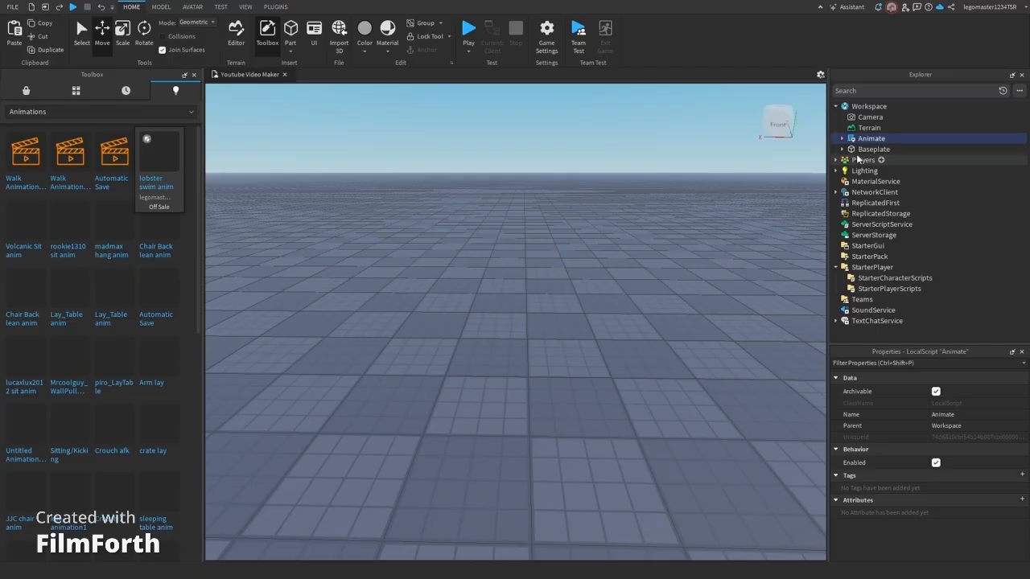
drag(871, 138, 871, 278)
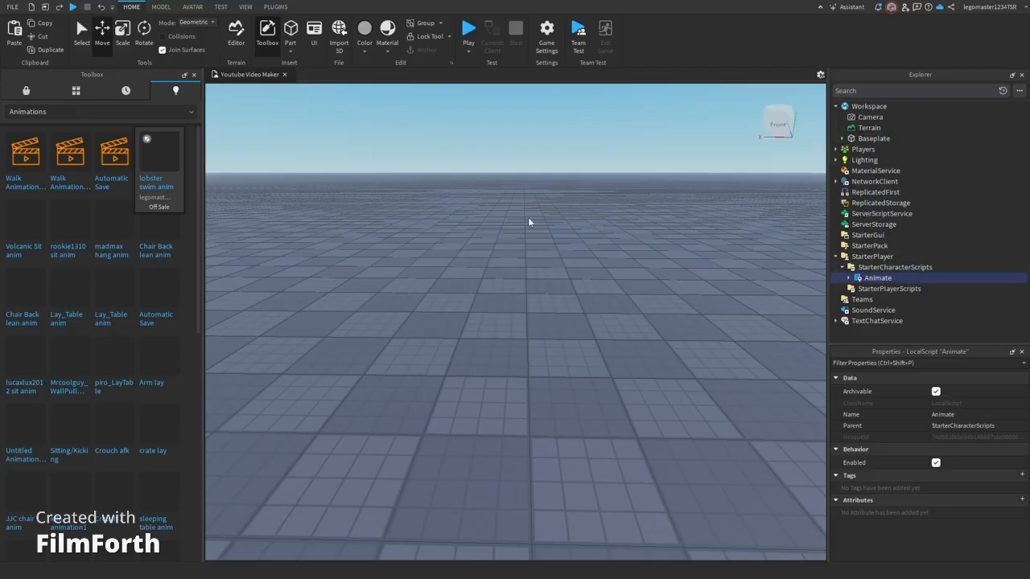
- Insert the Walk Animation R6 model from the Toolbox into the scene
click(27, 91)
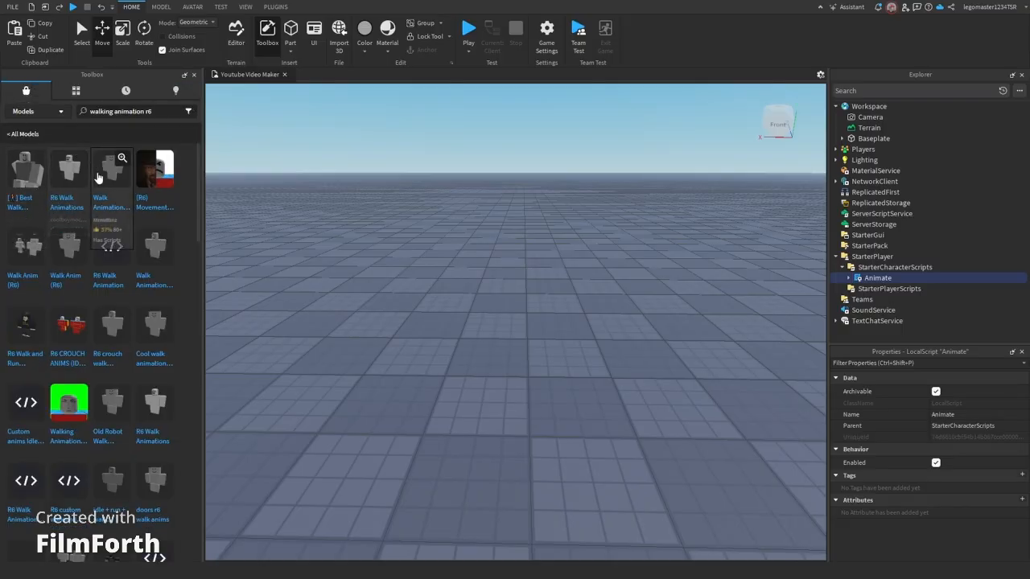
drag(155, 253, 479, 338)
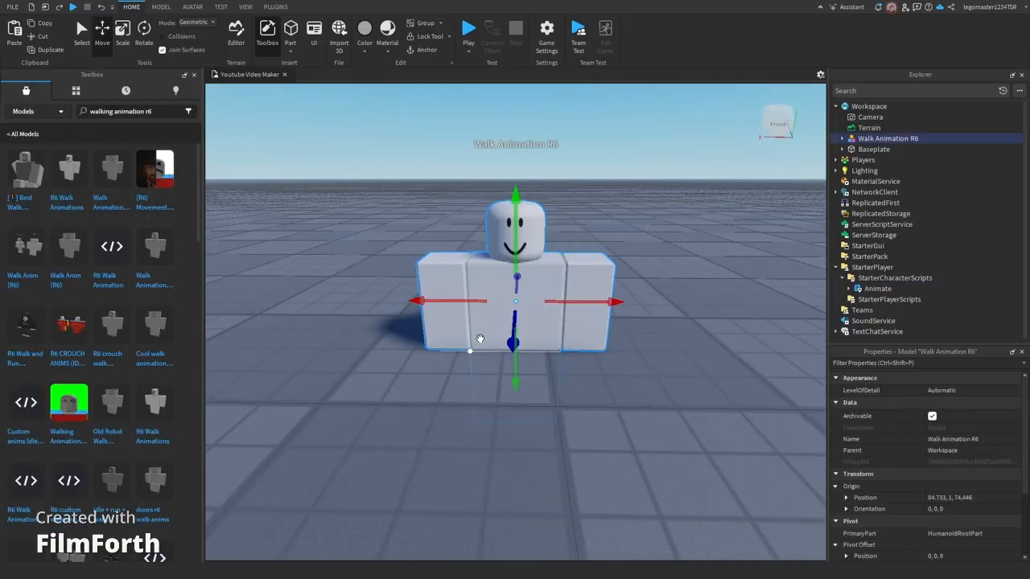
click(193, 8)
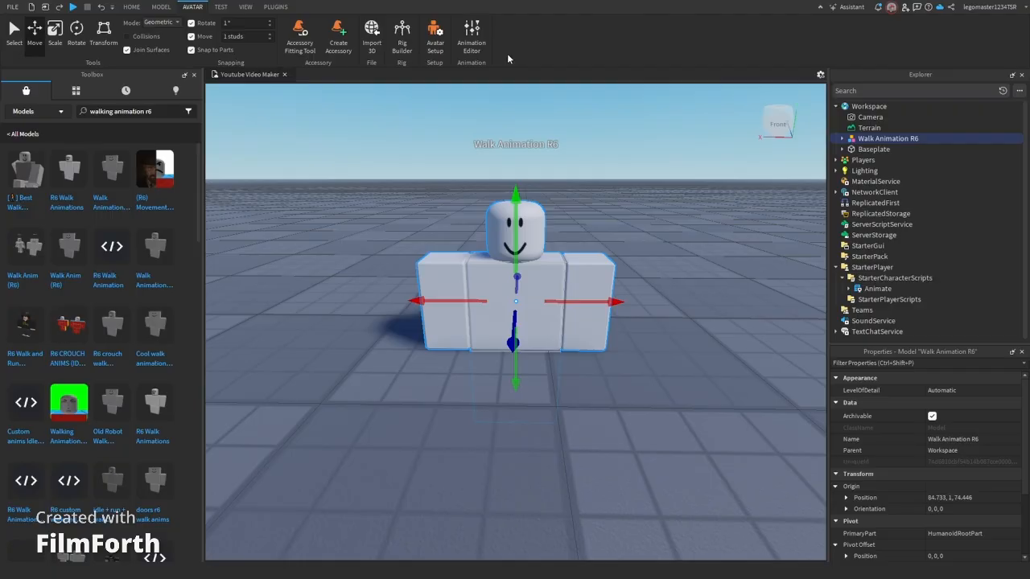
- Load the rig's walk clip in the Animation Editor, then save and publish it to Roblox
click(471, 40)
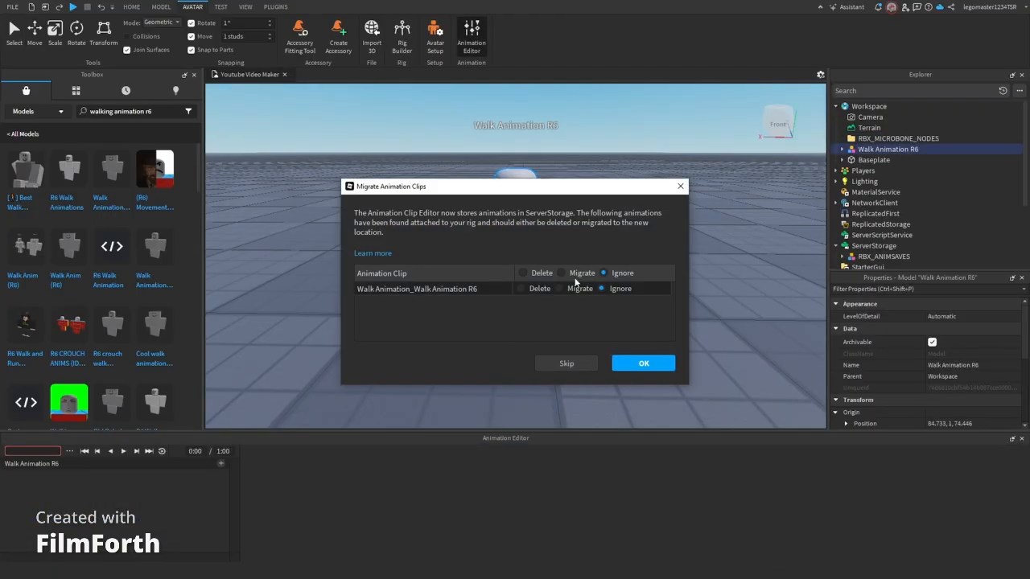
click(632, 369)
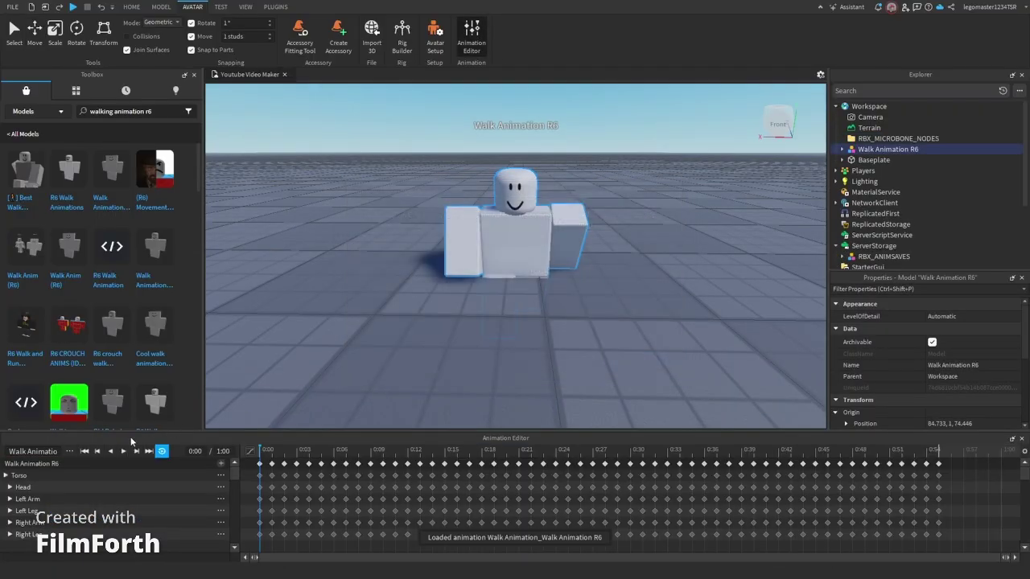
click(69, 451)
click(103, 515)
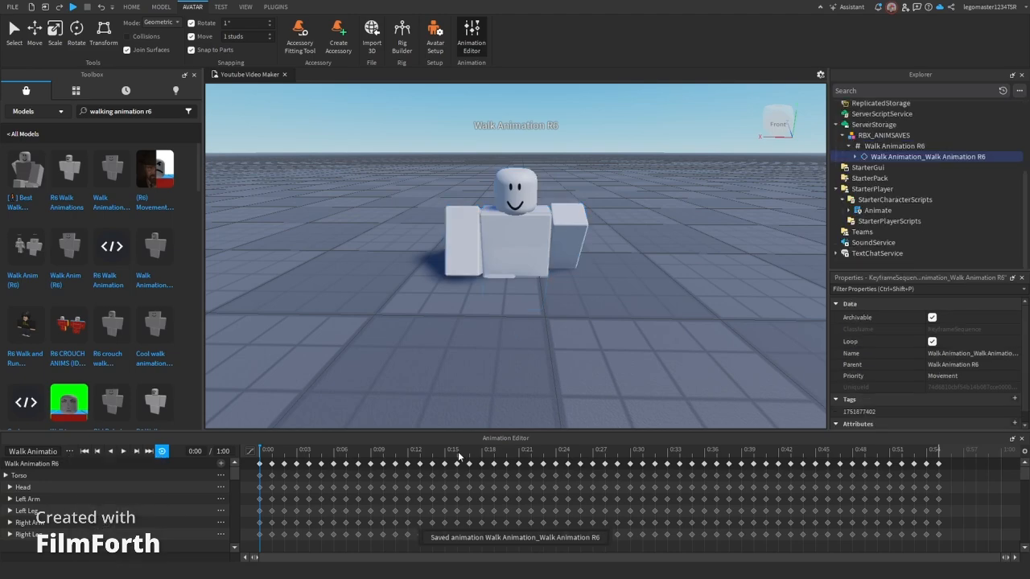
click(741, 505)
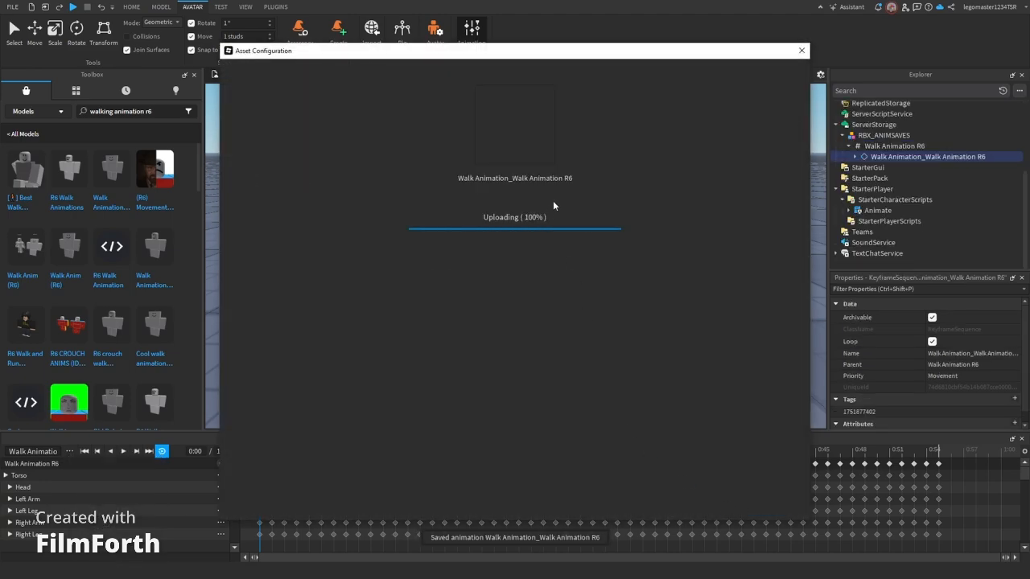
click(496, 485)
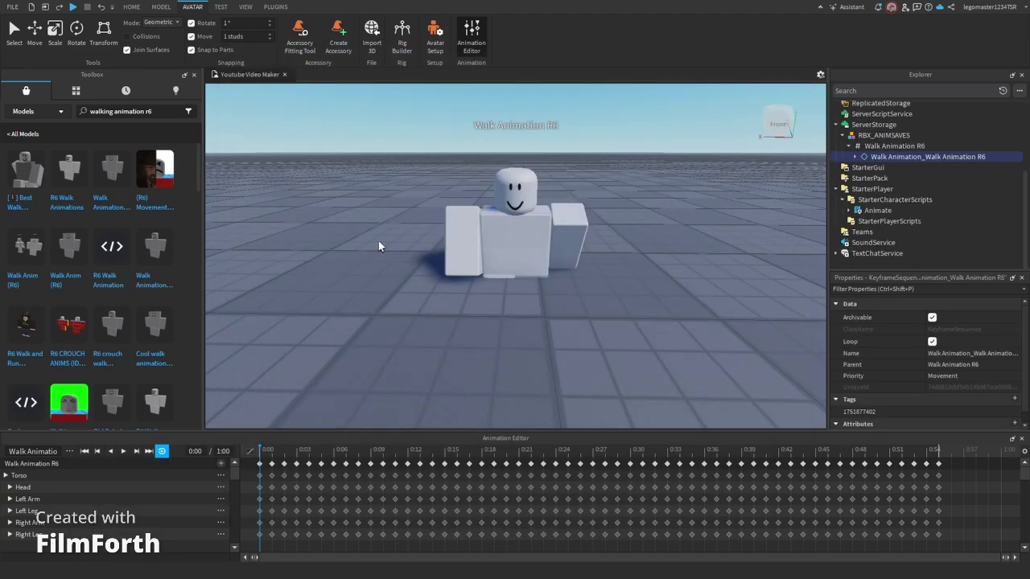
click(468, 51)
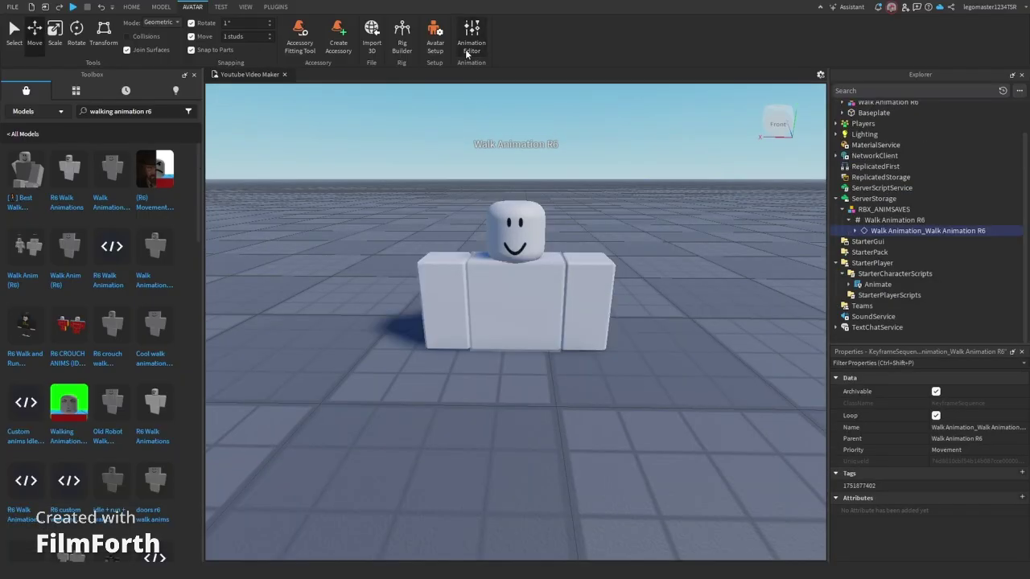
click(875, 284)
scroll(873, 290, down, 2)
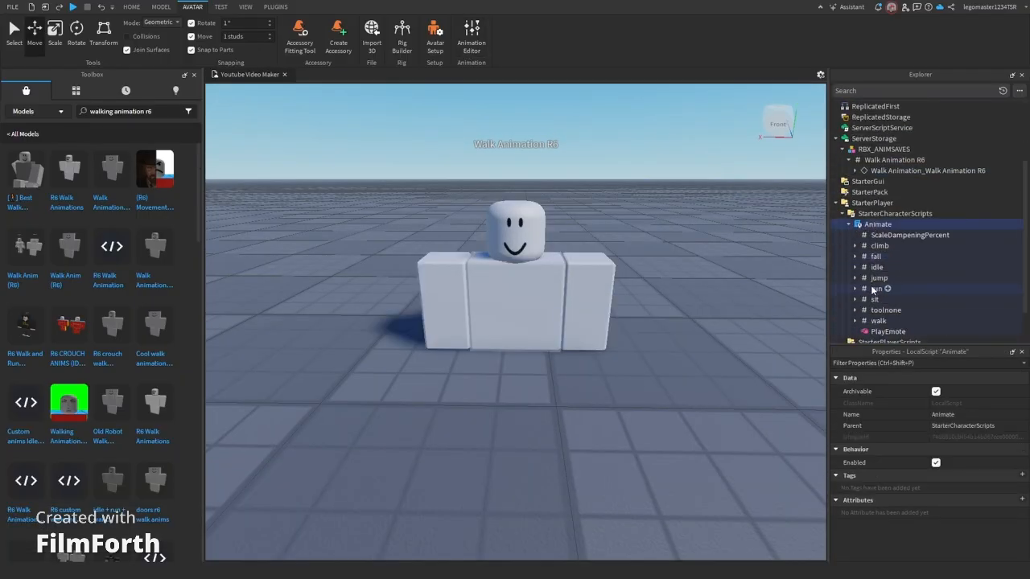
click(876, 320)
click(893, 331)
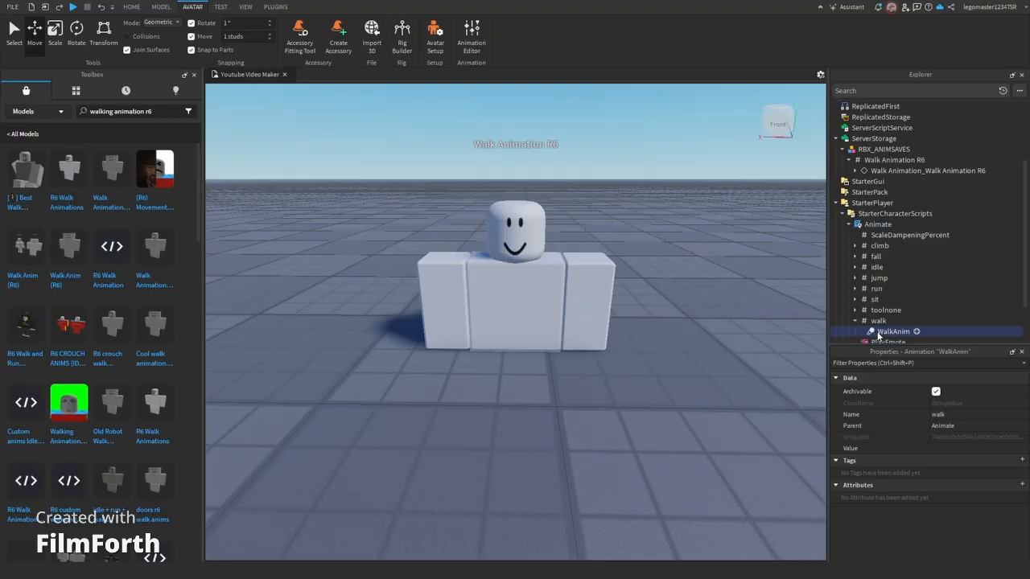
click(944, 404)
key(BackSpace)
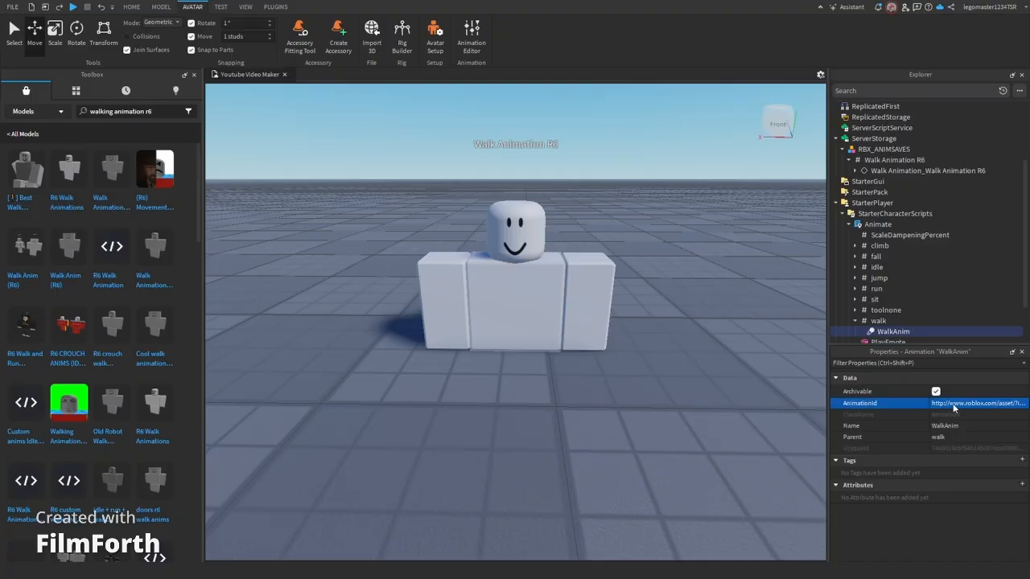
key(Return)
click(869, 225)
double_click(869, 225)
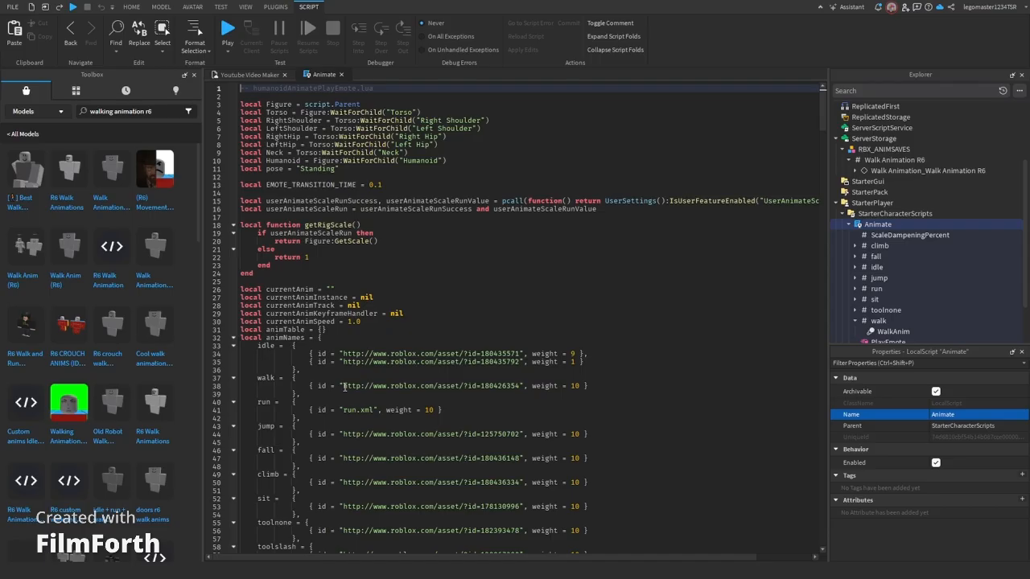
drag(344, 386, 508, 386)
key(ctrl+v)
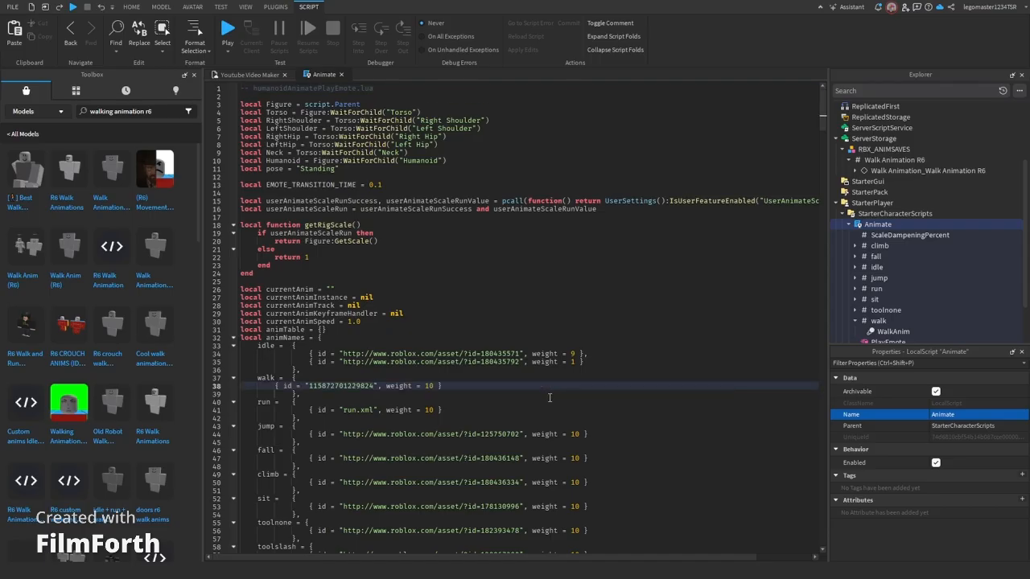
key(Tab)
key(Tab)
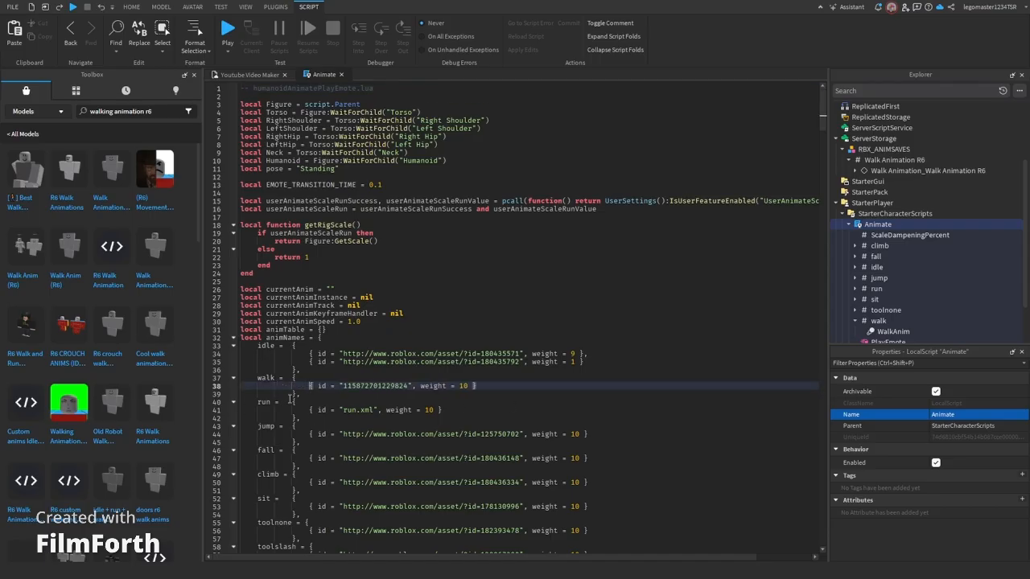
- Return to the scene and start a play test to check the character walking
click(249, 74)
click(132, 7)
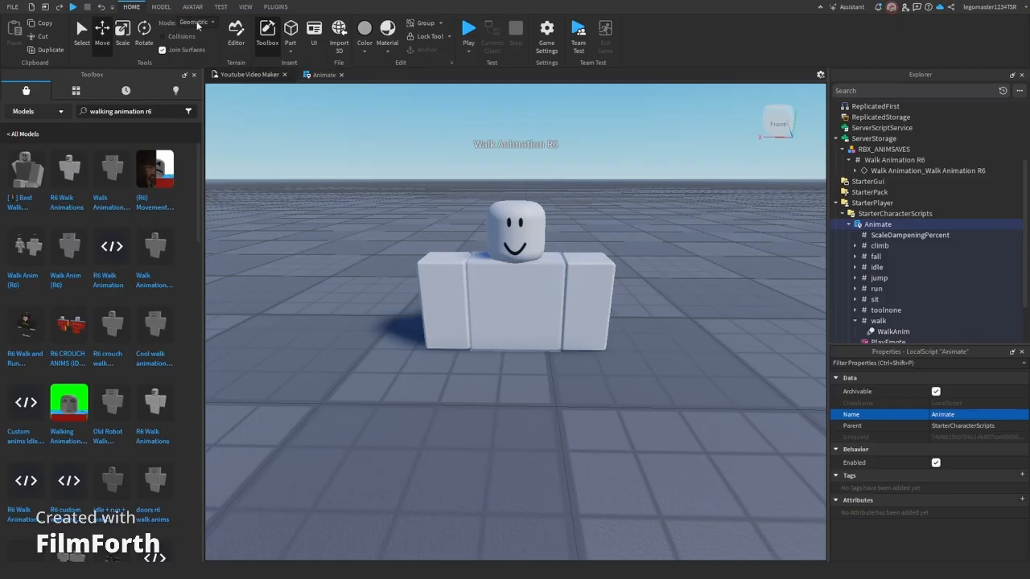
click(465, 34)
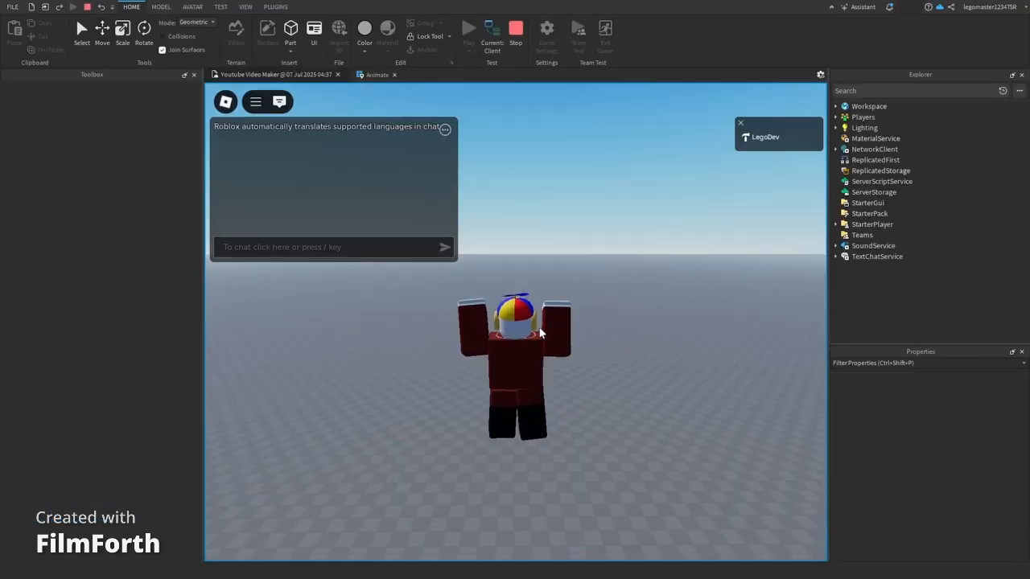